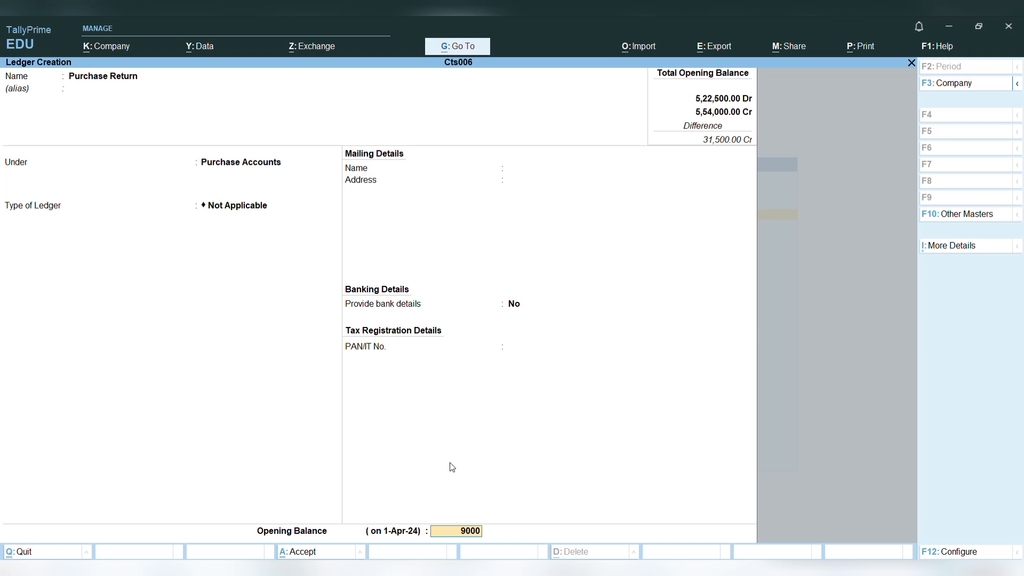
- Set the Purchase Return ledger's opening balance to 9,000 Cr and save the ledger
key(Return)
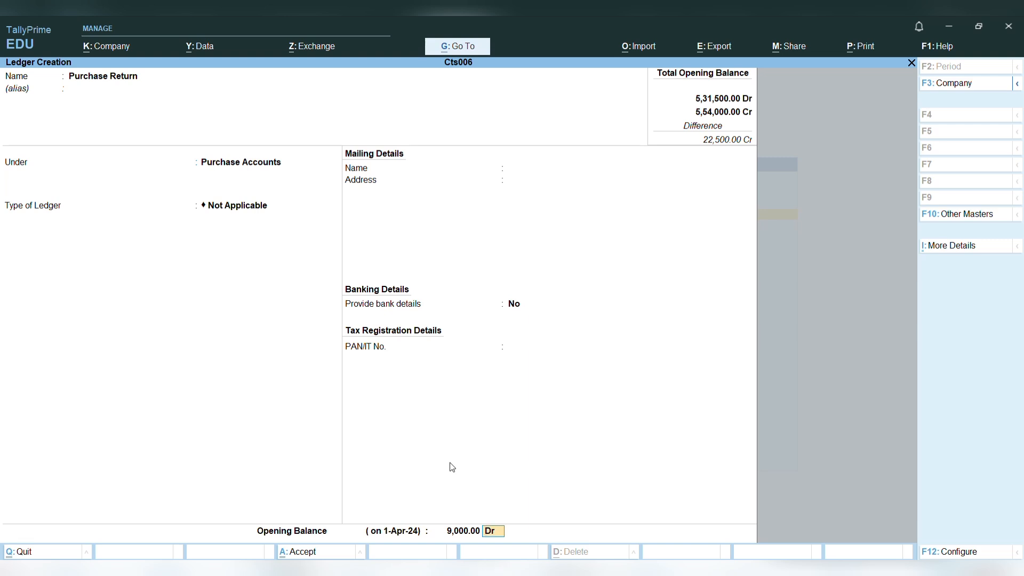
text(c)
key(Return)
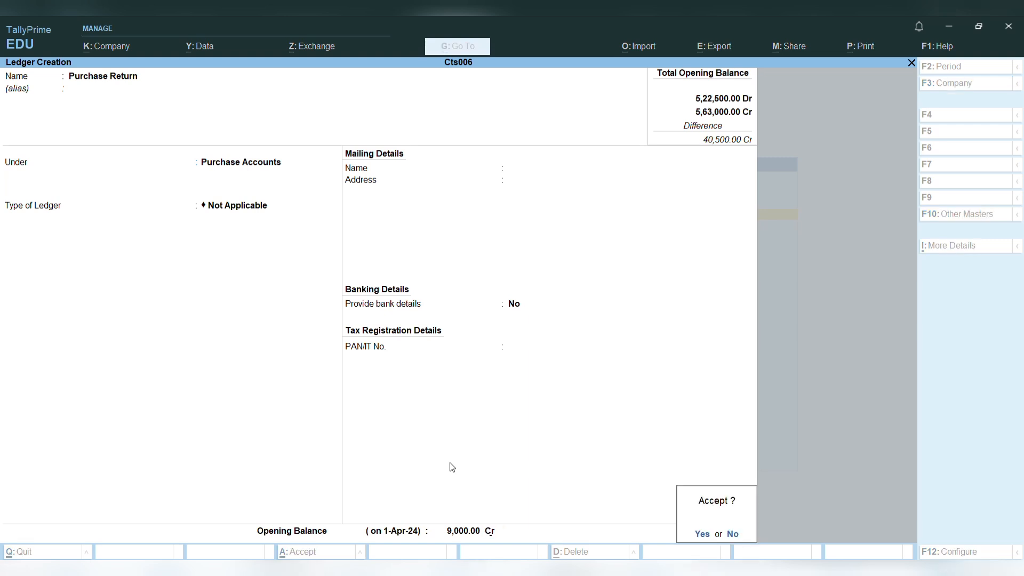
key(Return)
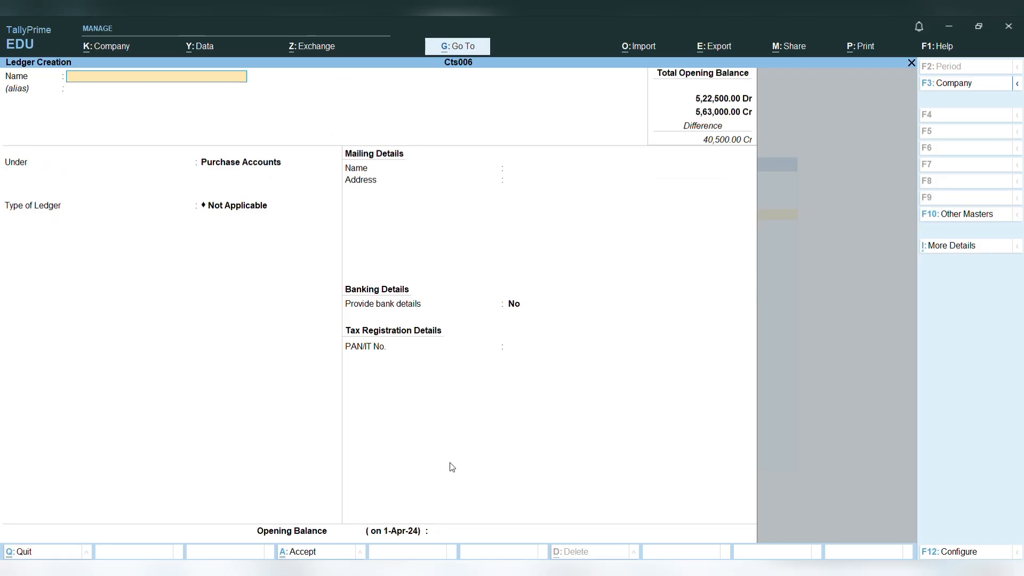
- Name the new ledger Sales Return and place it under Sales Accounts with type Not Applicable
text(Sales Return)
key(Return)
key(Return)
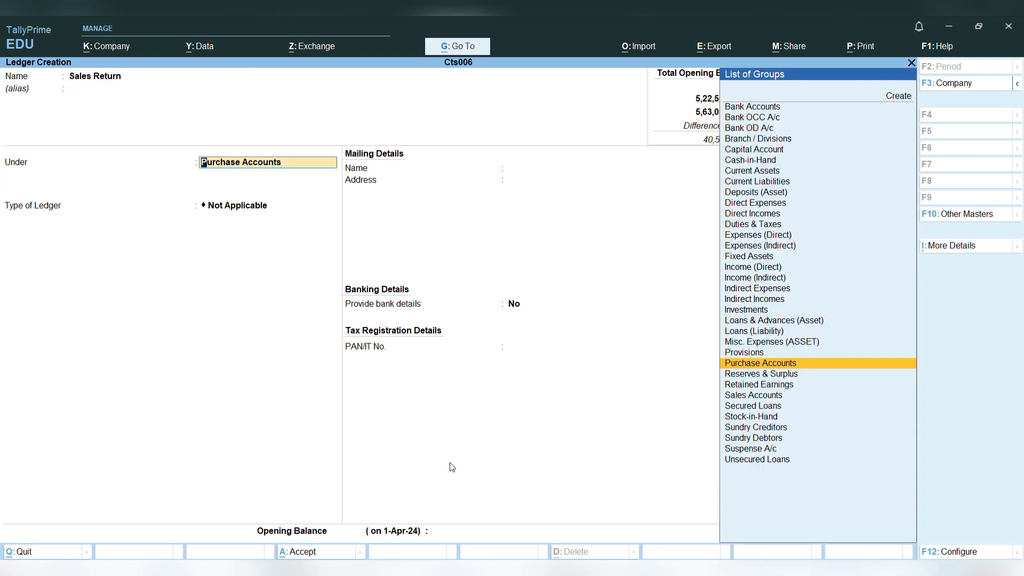
text(sa)
key(Return)
key(Return)
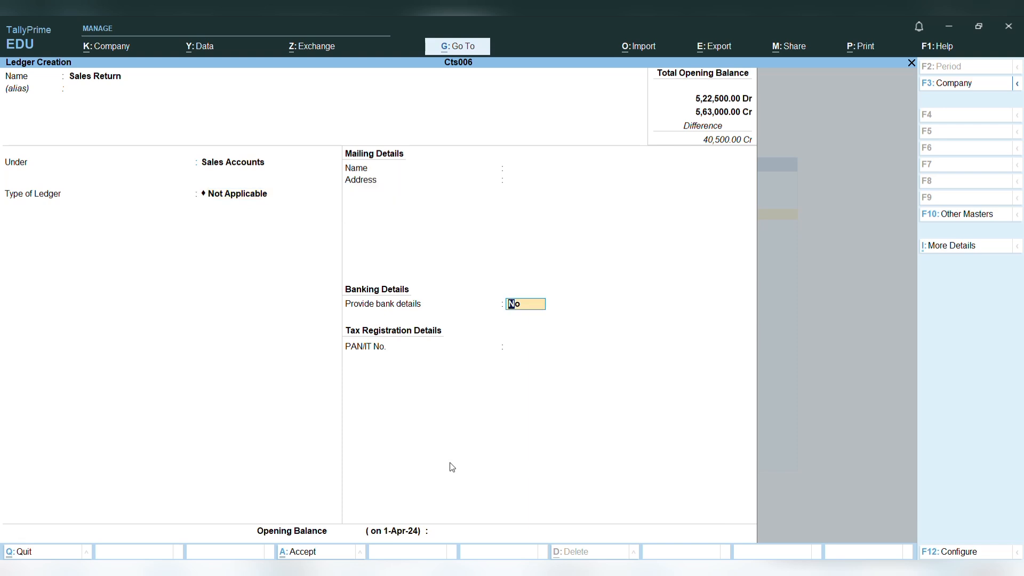
- Set the Sales Return ledger's opening balance to 10,000 Dr, save it and leave ledger creation
key(Return)
text(10,00)
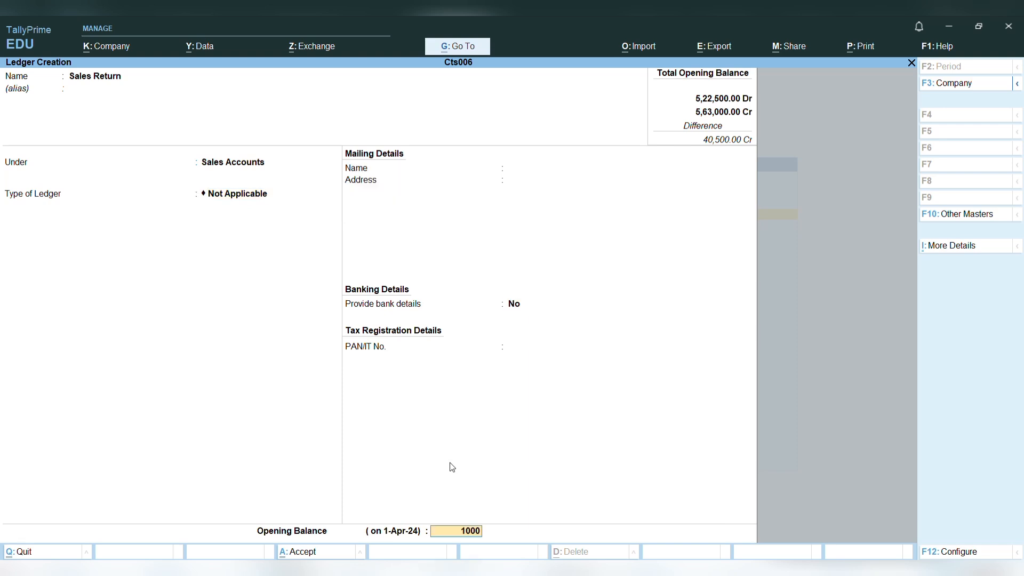
text(0)
key(Return)
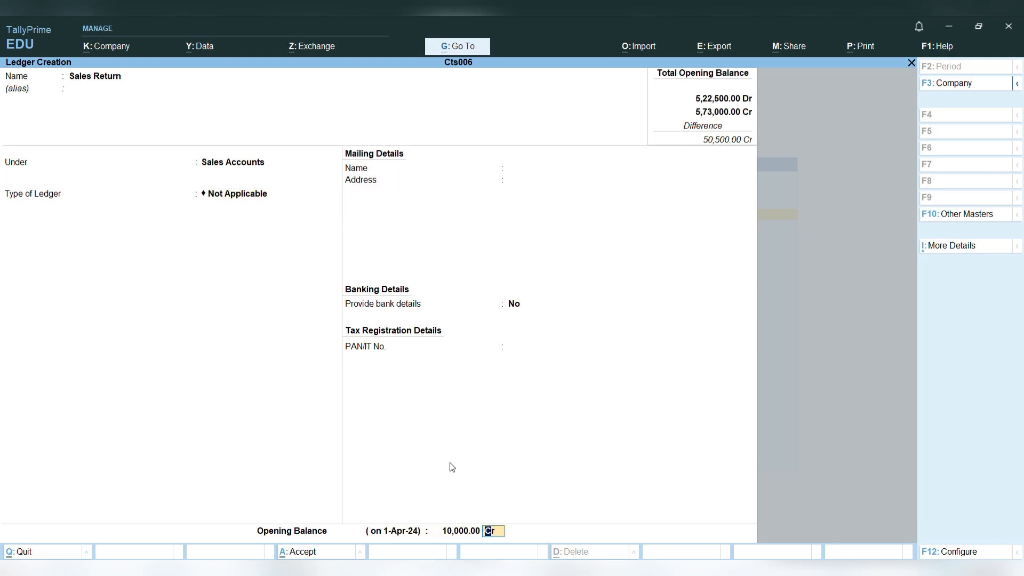
text(d)
key(Return)
key(Return)
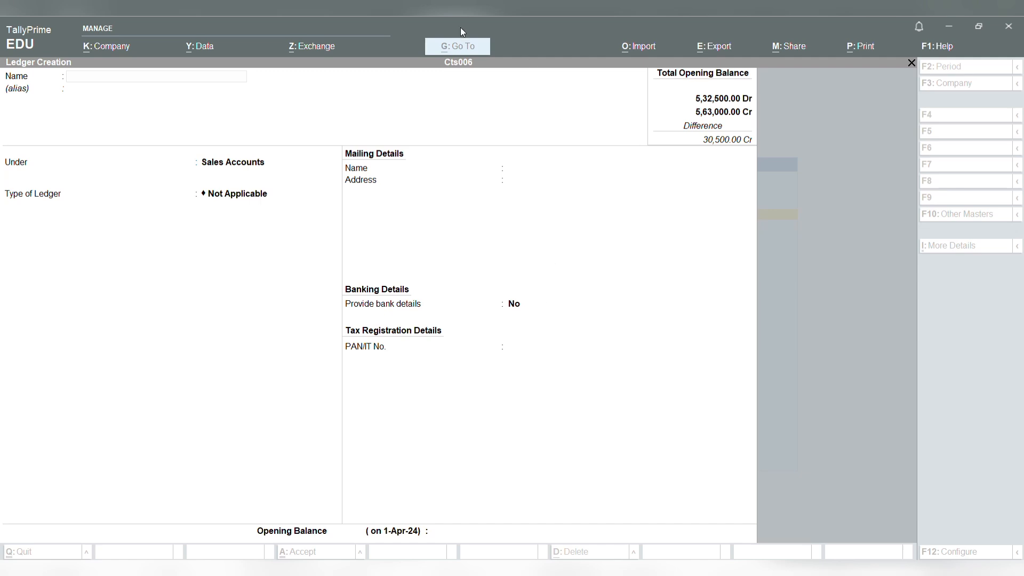
key(Escape)
click(546, 411)
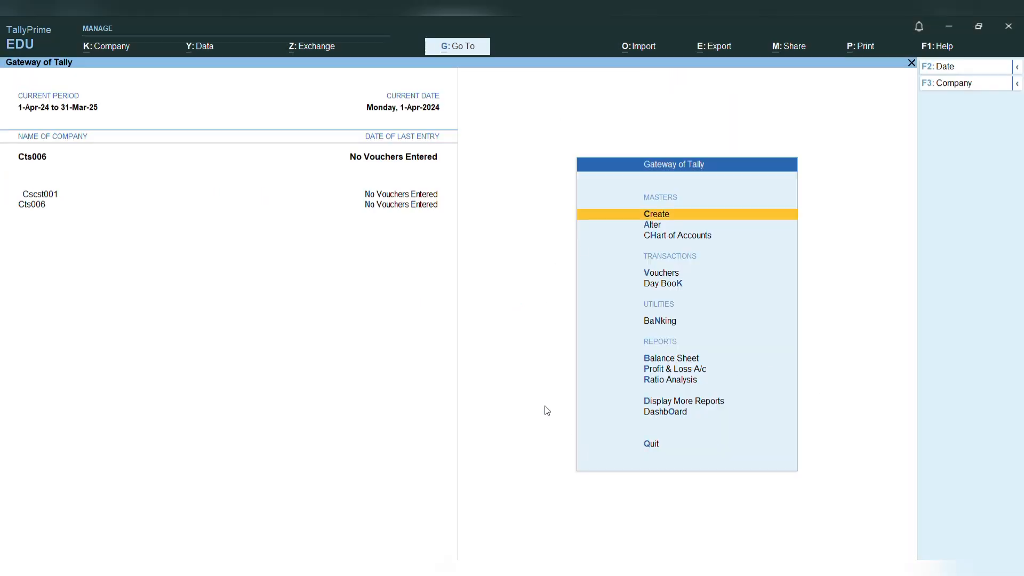
- Open the existing Cash ledger for alteration
key(Down)
key(Return)
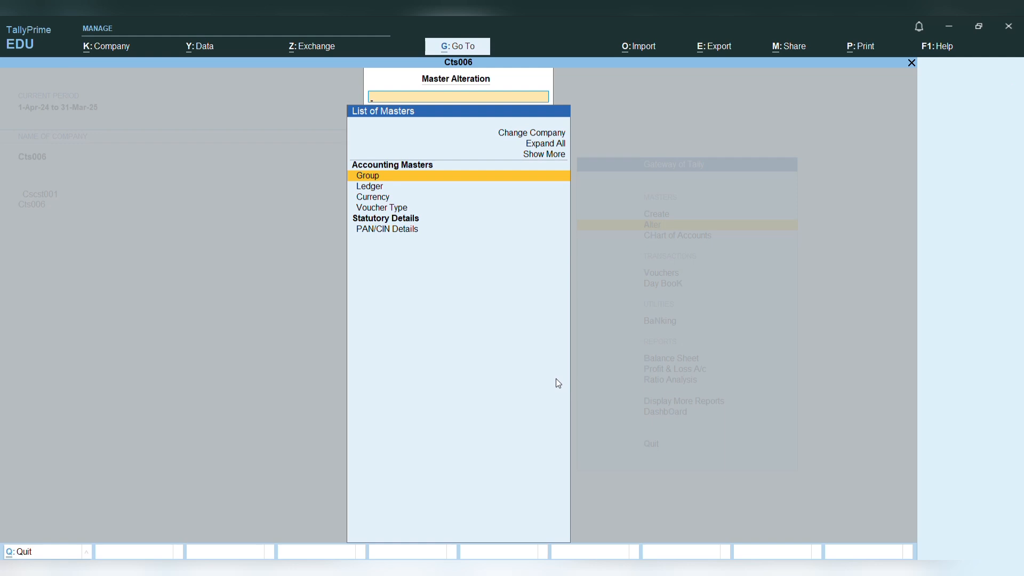
key(Down)
key(Return)
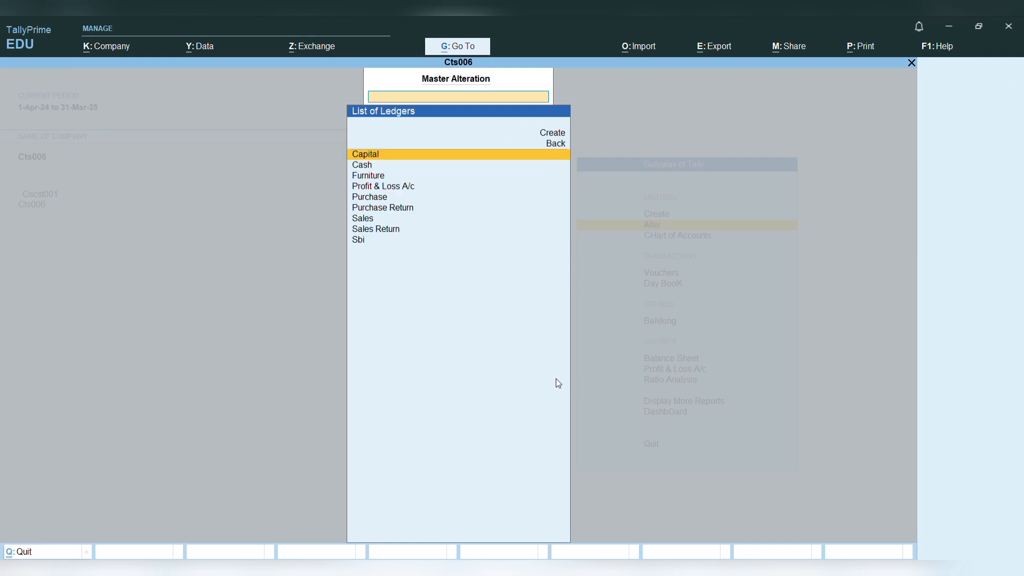
key(Down)
key(Return)
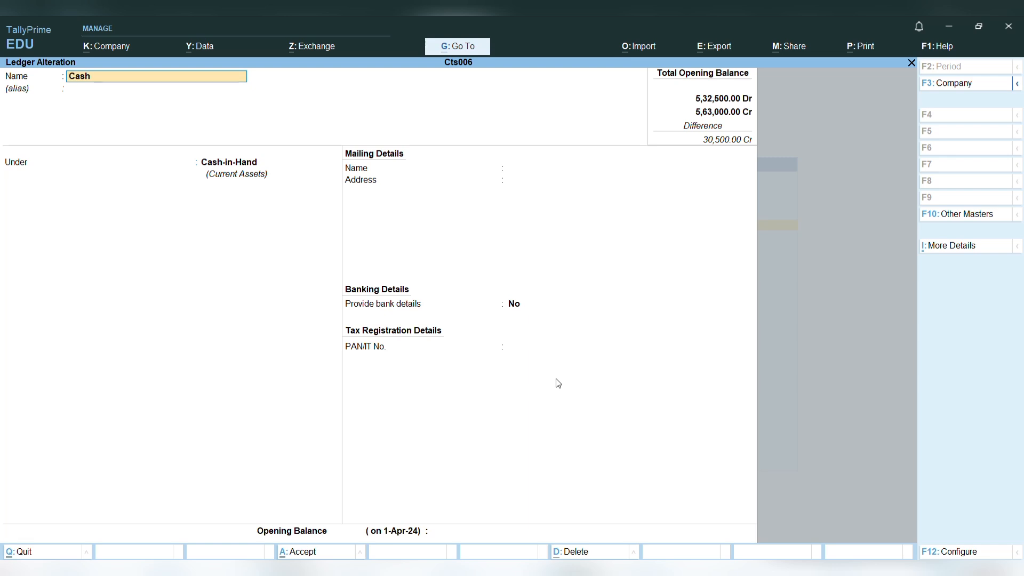
- Keep Cash under Cash-in-Hand, set its opening balance to 10,000 Dr and save the ledger
key(Escape)
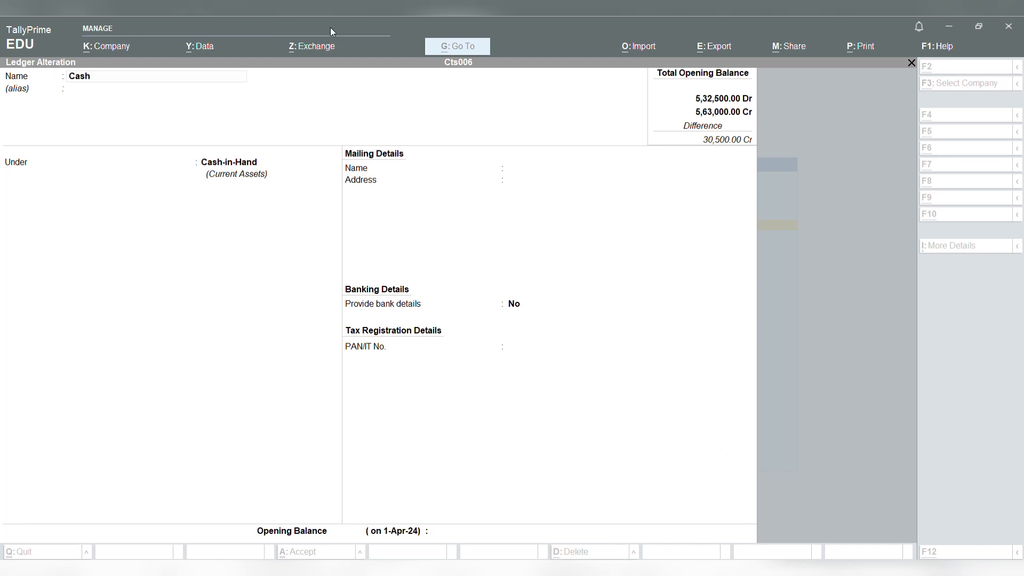
click(422, 244)
key(Return)
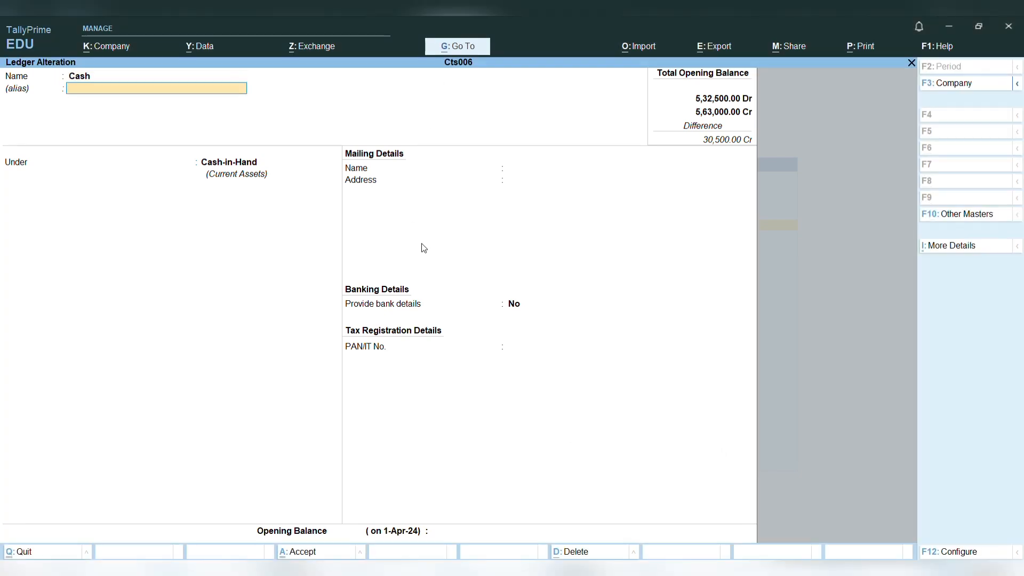
key(Return)
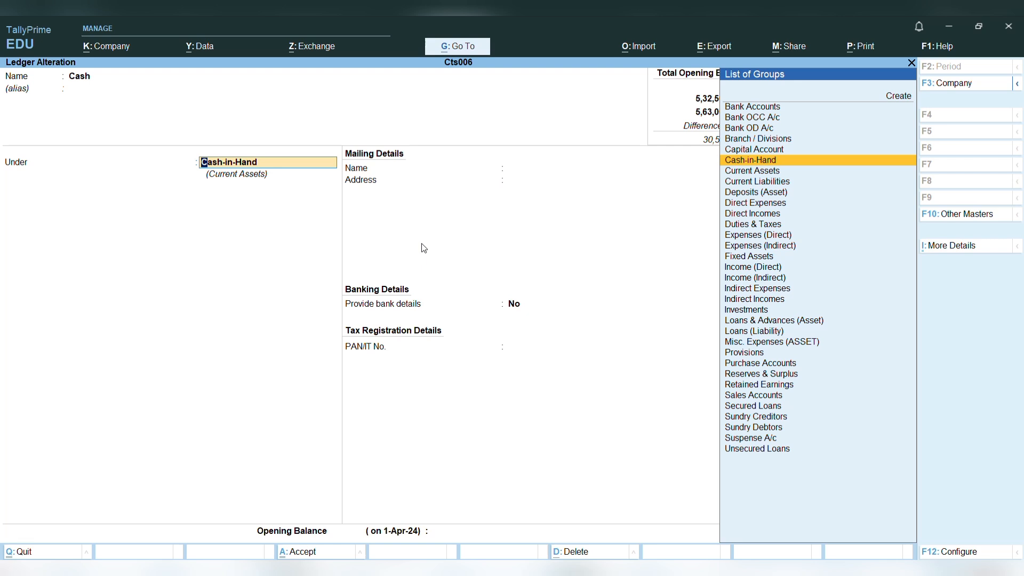
key(Return)
key(Return)
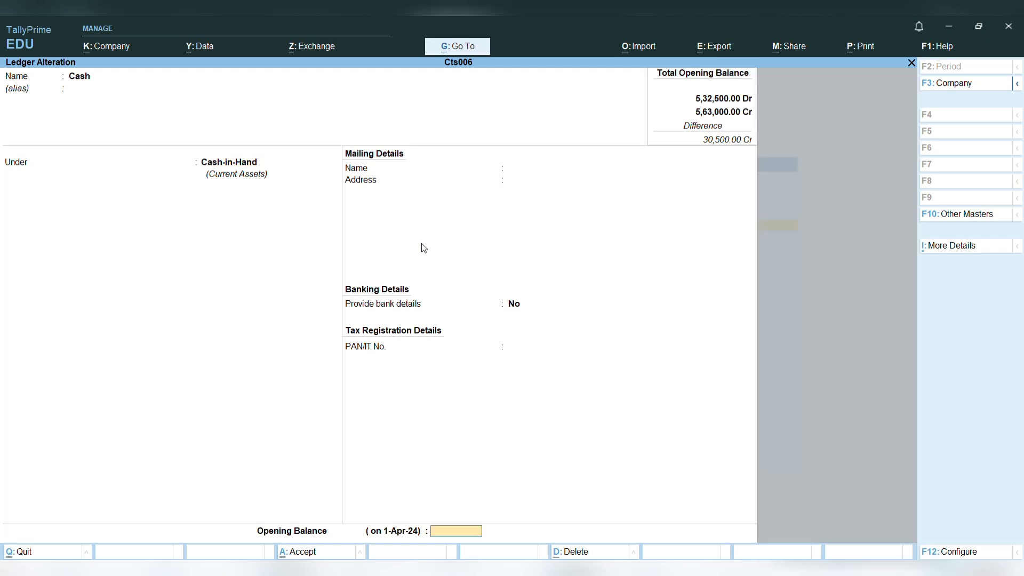
text(10000)
key(Return)
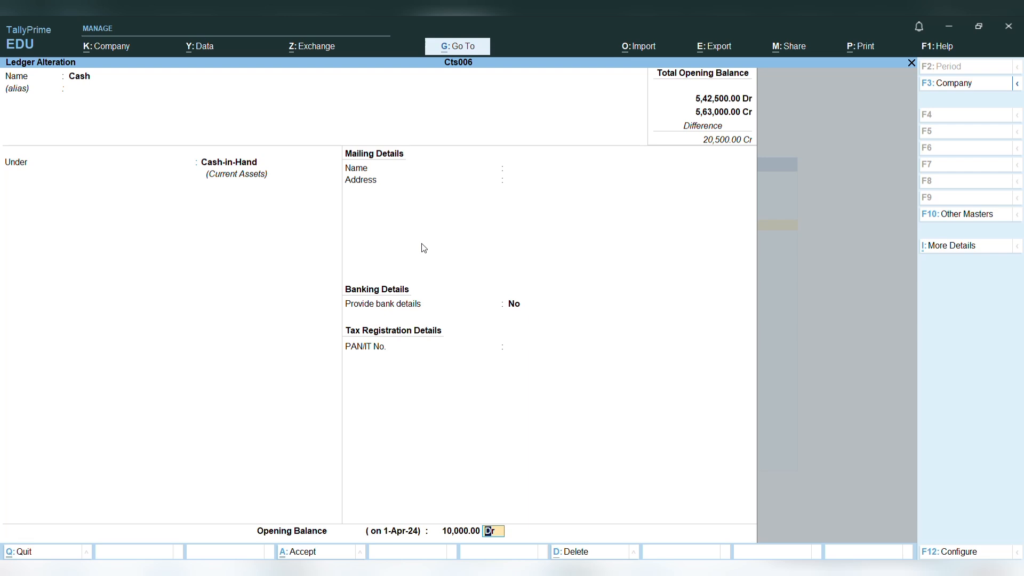
key(Return)
key(Return)
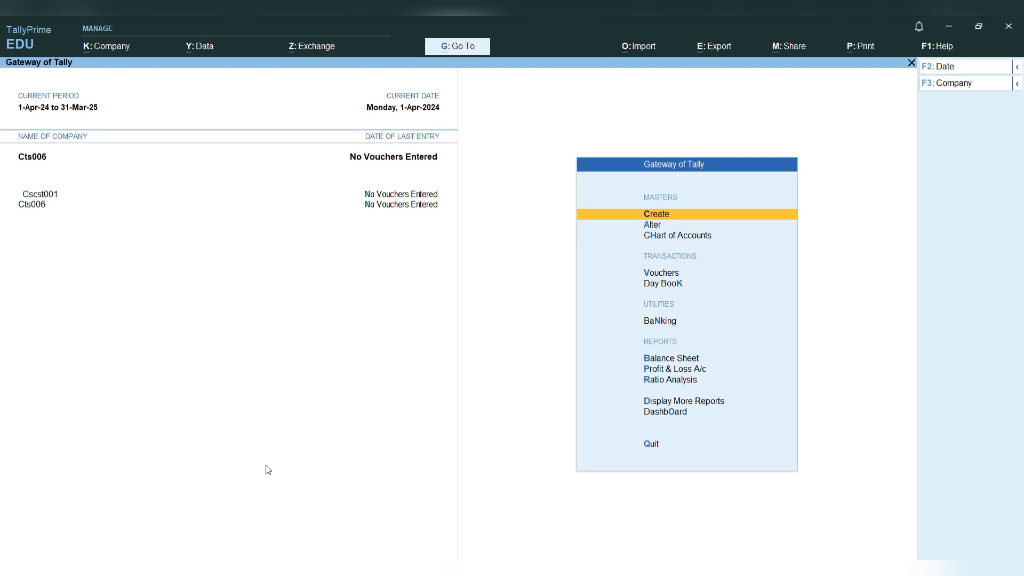
- Start creating a new ledger and name it Salary, leaving the alias blank
key(Return)
key(Down)
key(Return)
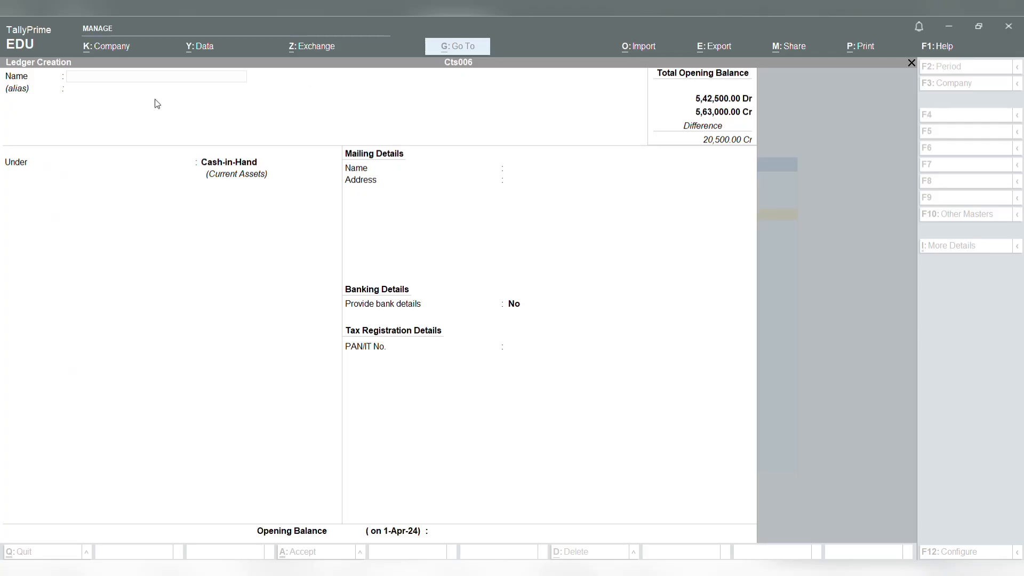
click(154, 101)
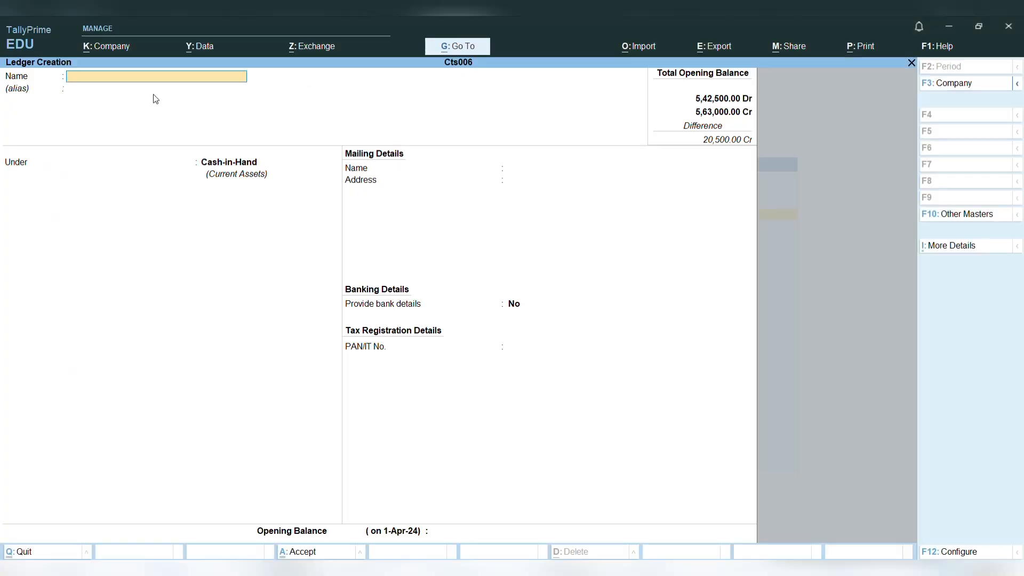
text(Salary)
key(Return)
key(Return)
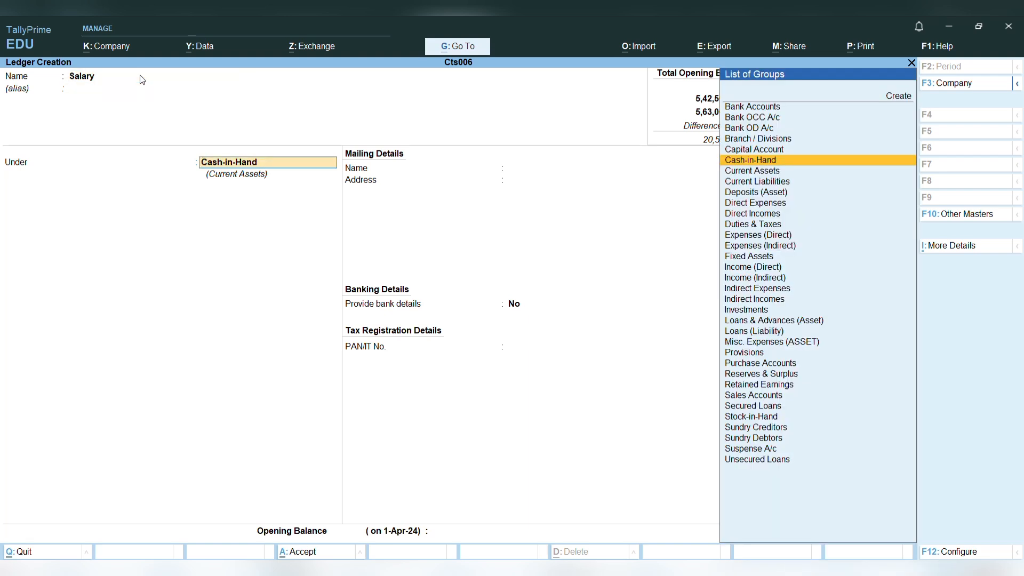
- Assign the Salary ledger to Indirect Expenses with type Not Applicable, and save it with its opening balance
text(In)
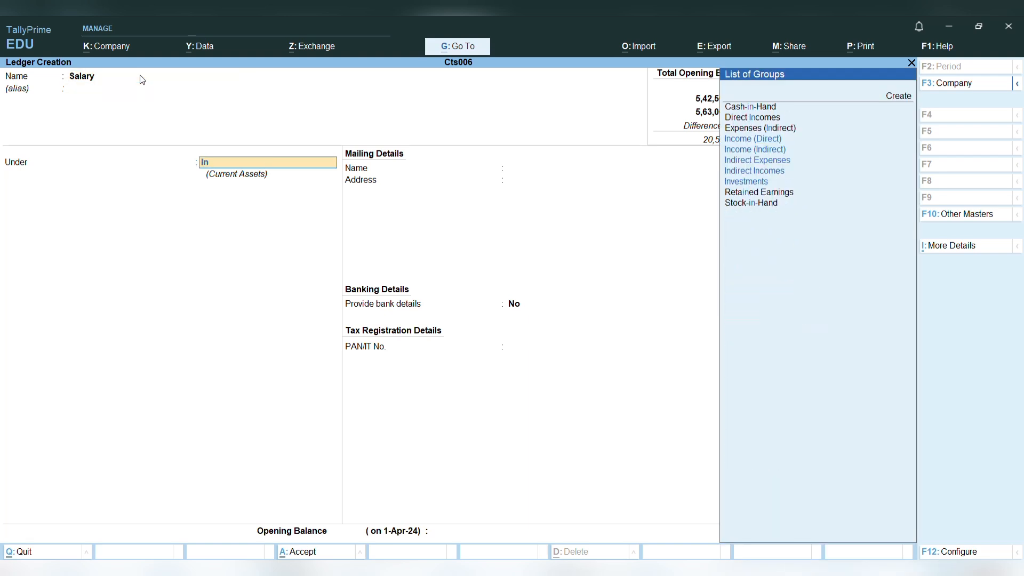
key(Down)
key(Up)
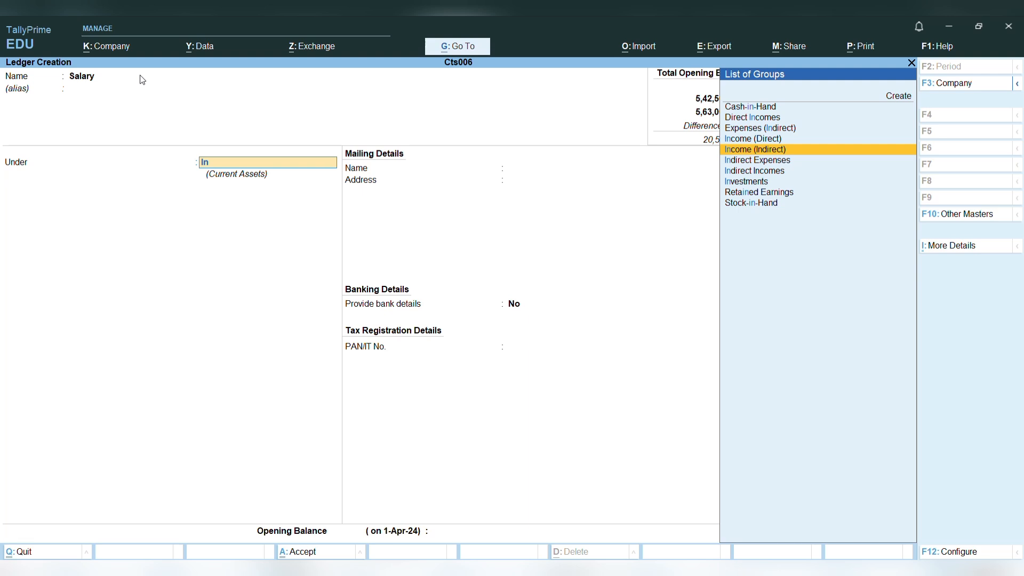
key(Down)
key(Return)
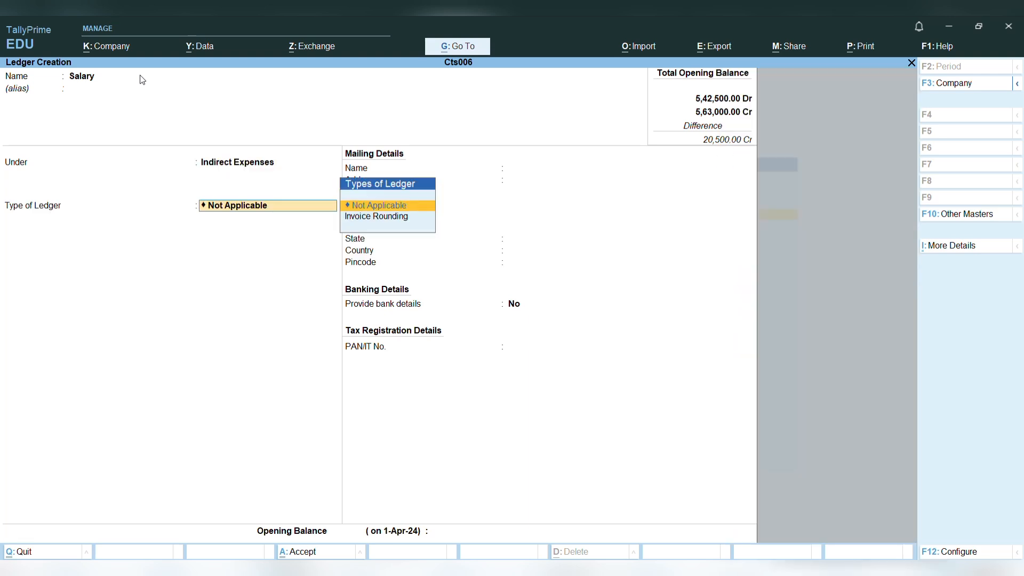
key(Return)
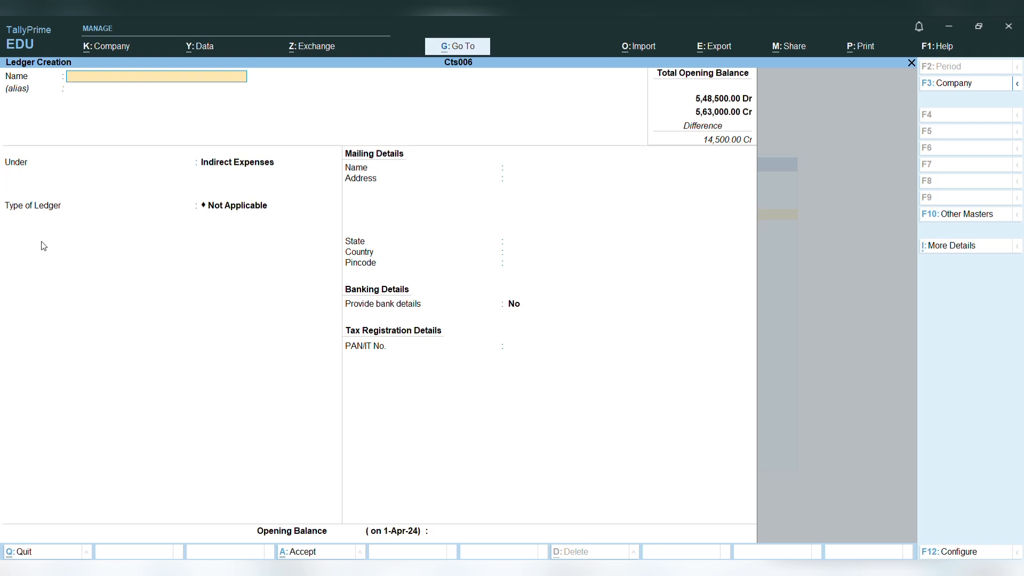
- Create a Rent ledger under Indirect Expenses with type Not Applicable and an opening balance of 6,000 Dr
text(Rent)
key(Return)
key(Return)
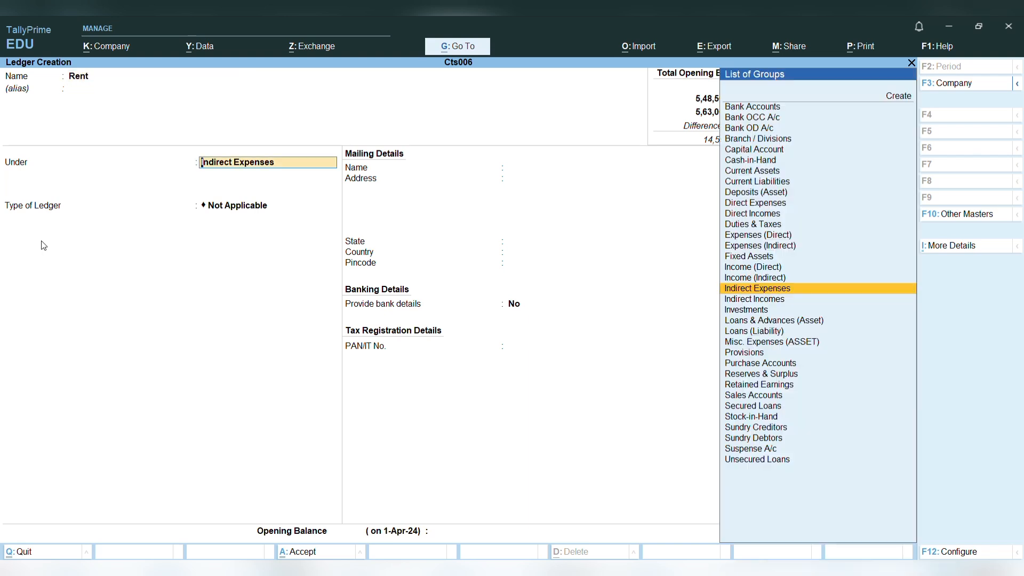
key(Return)
key(Return)
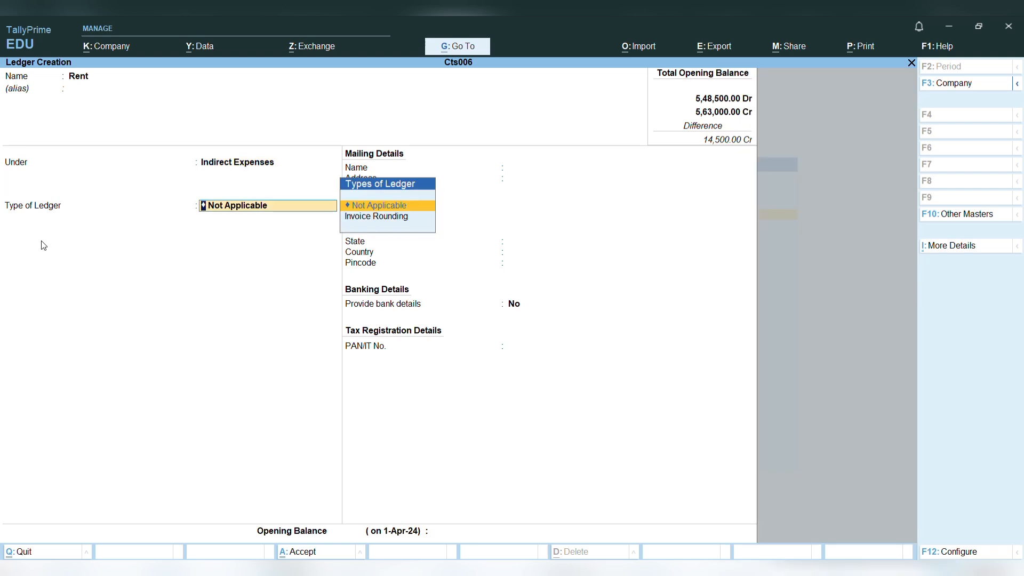
text(6000)
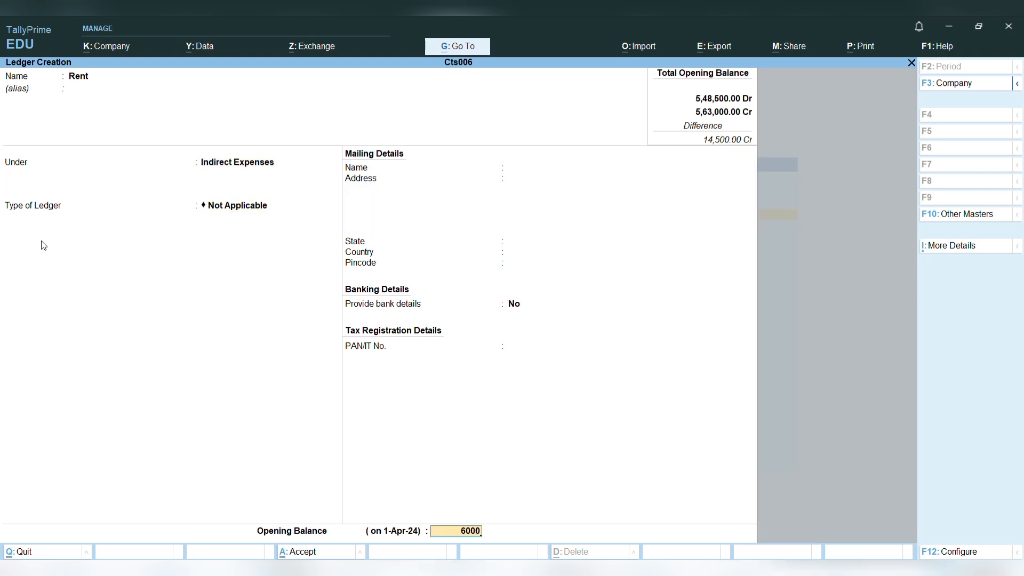
key(Return)
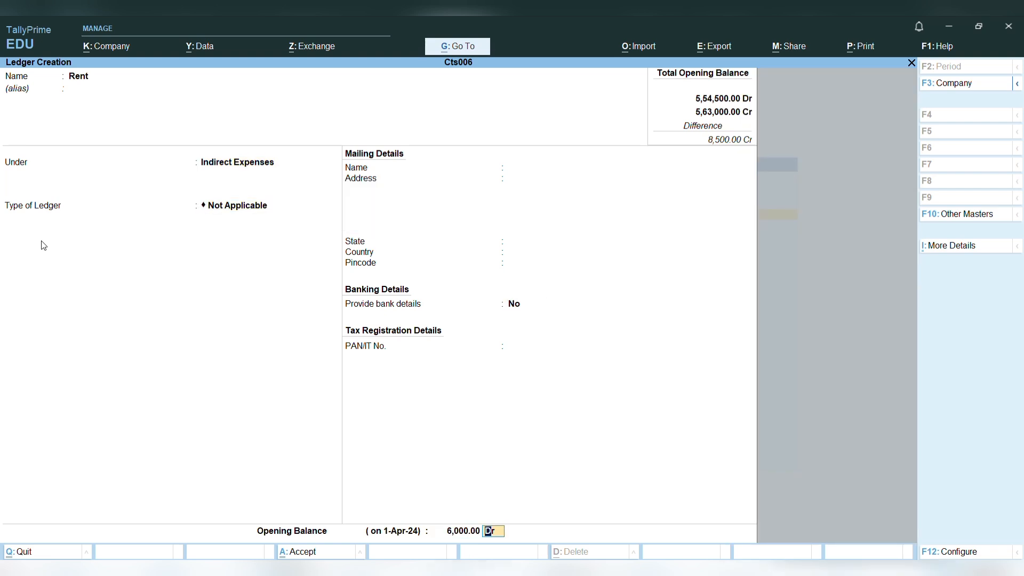
key(Return)
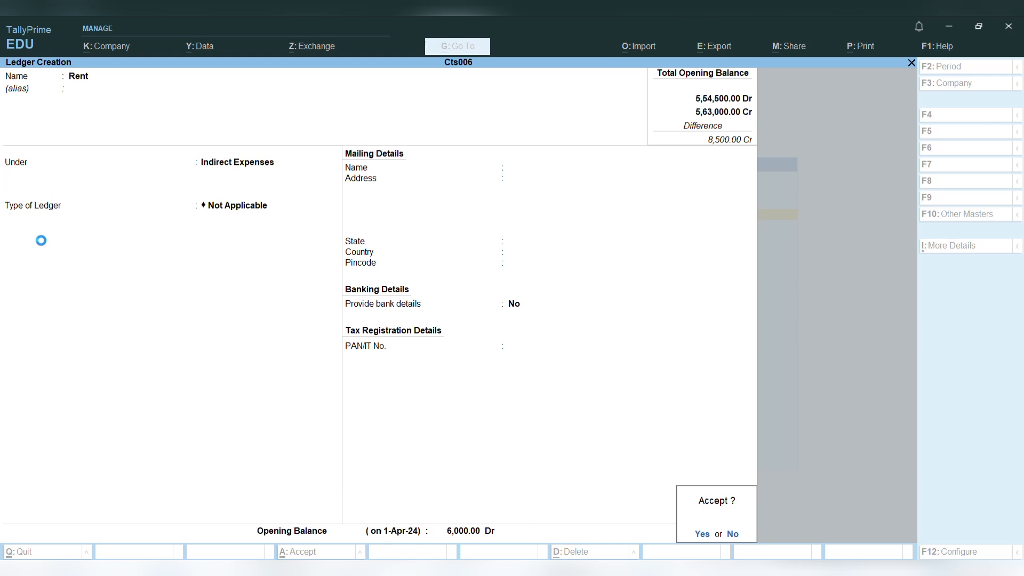
key(Return)
- Start a new ledger named Carriege Inward with no alias and place it under Direct Expenses
text(Carriege Inward)
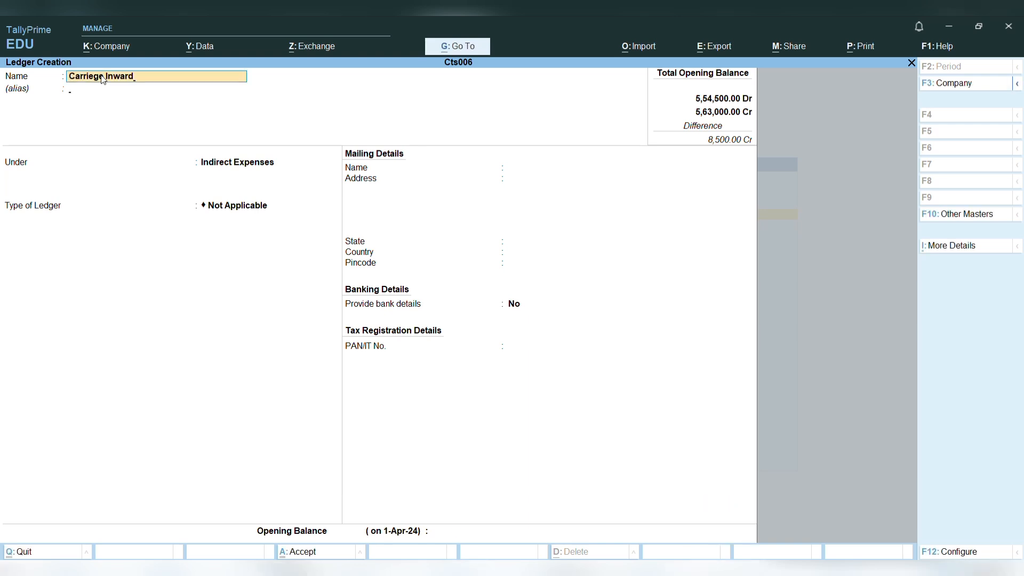
key(Return)
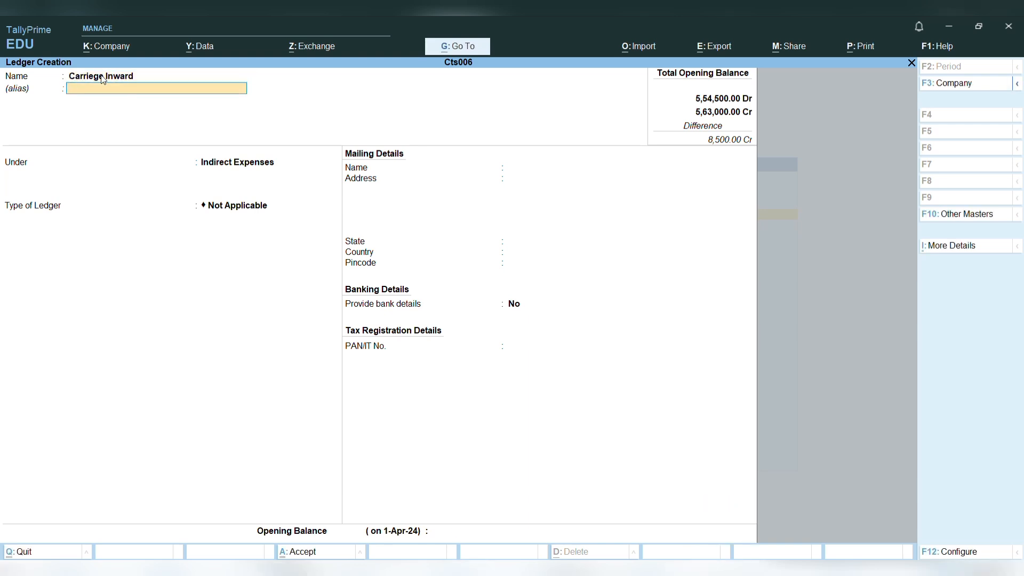
key(Return)
text(Di)
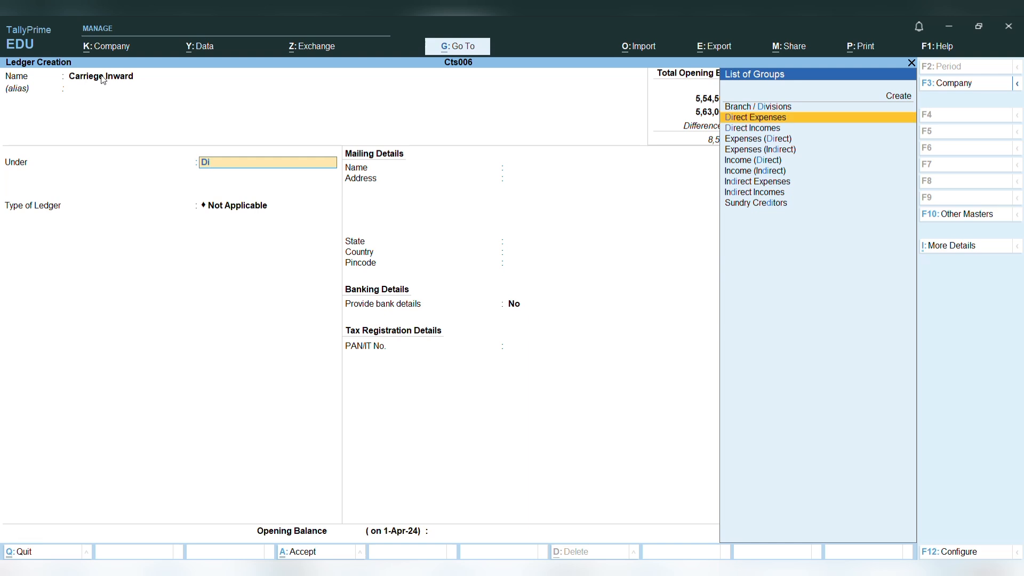
key(Return)
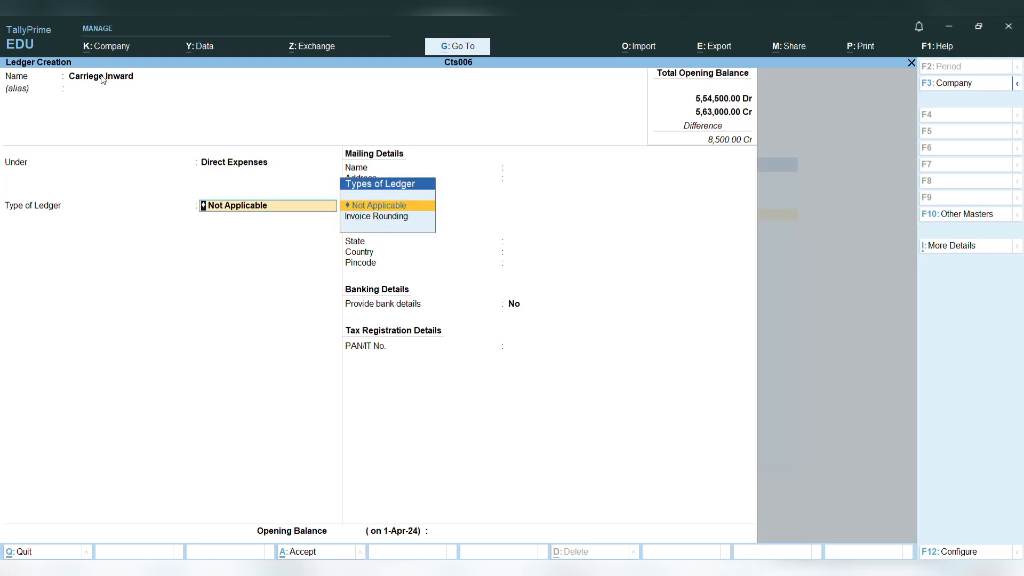
- Keep Carriege Inward's type as Not Applicable, set its opening balance to 2,000 Dr and save the ledger
key(Return)
key(Return)
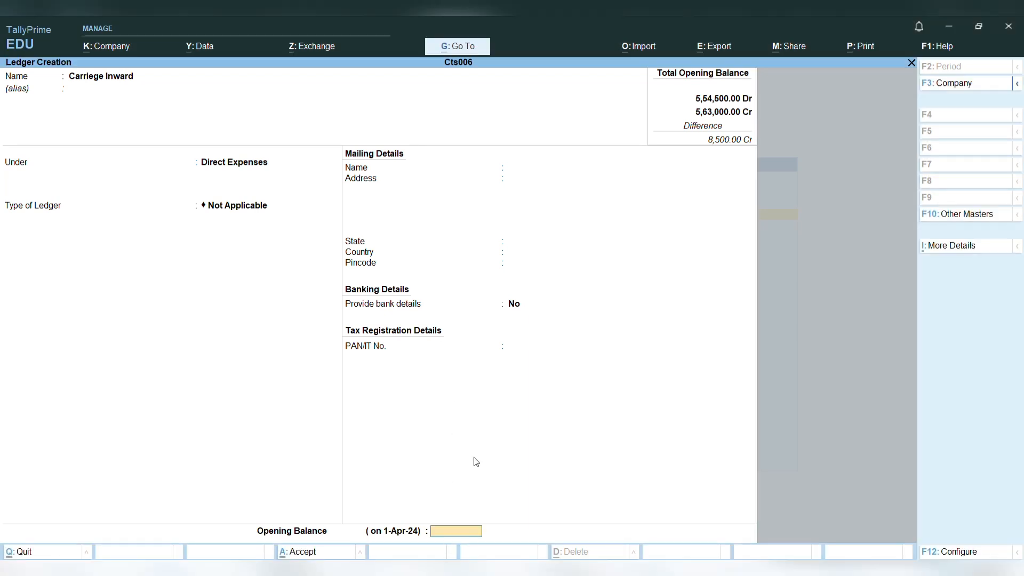
text(2000)
key(Return)
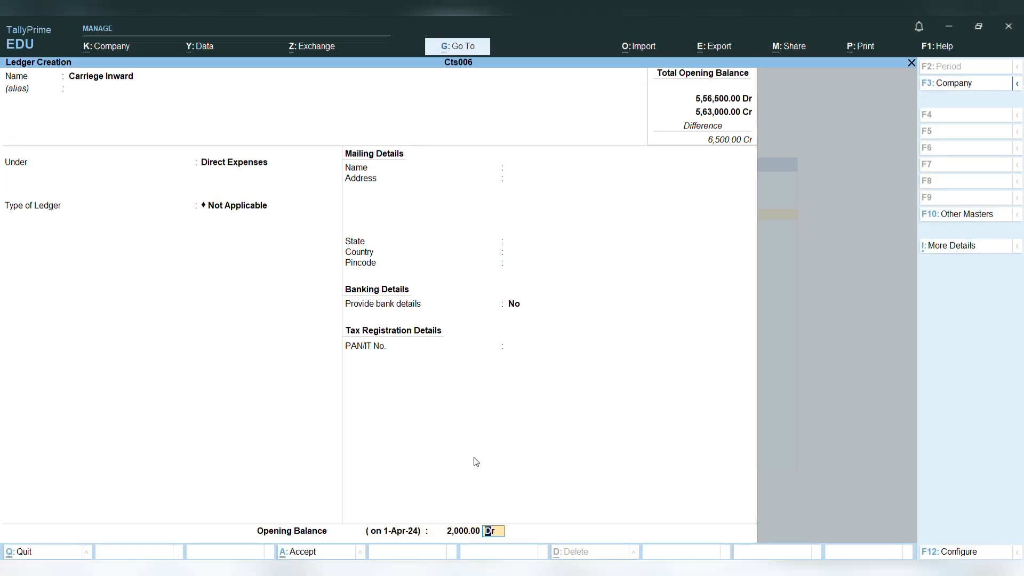
key(Return)
key(Return)
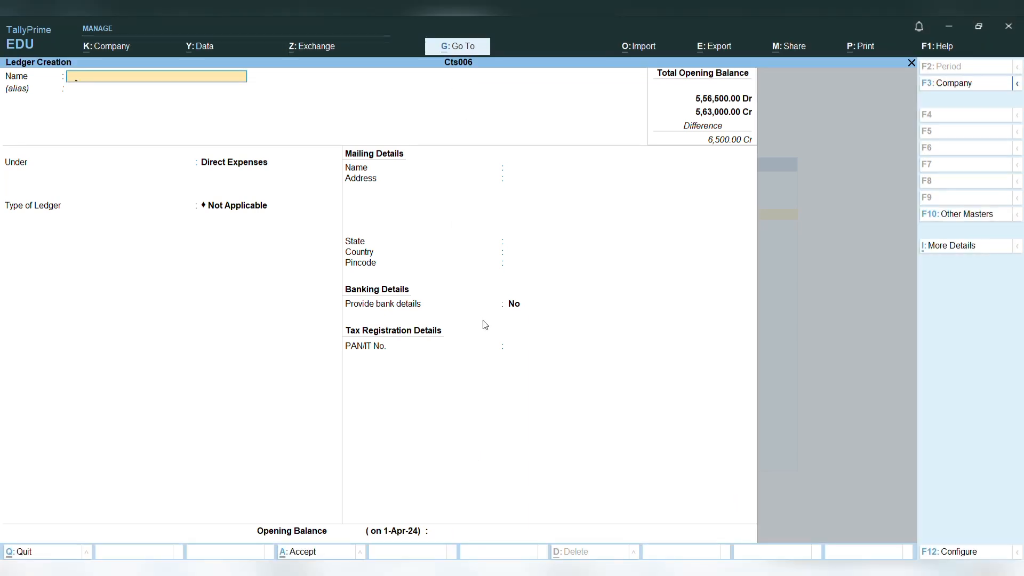
- Start a new ledger named Bills Payable with no alias and place it under Current Liabilities
text(Bills Payable)
key(Return)
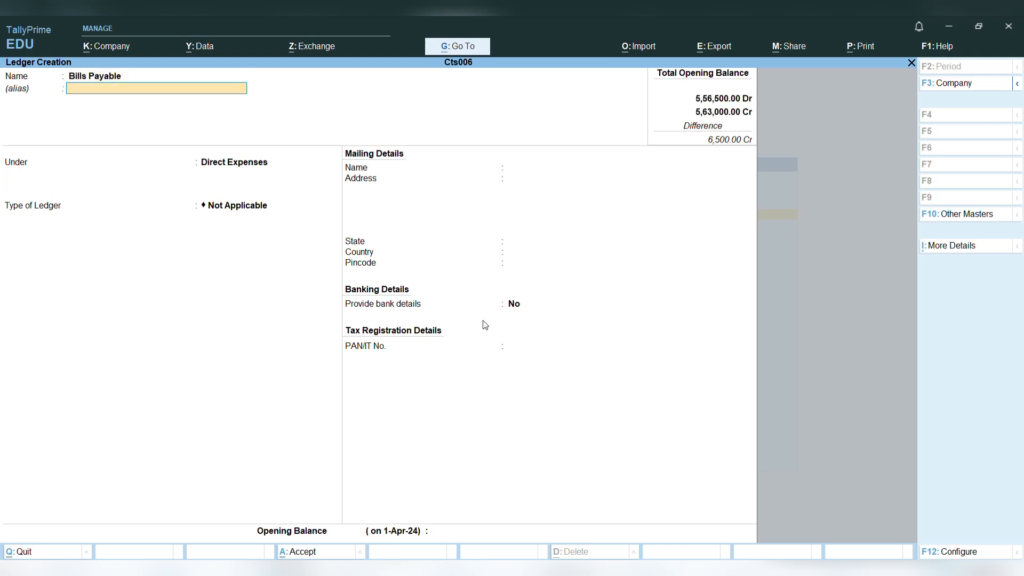
key(Return)
text(C)
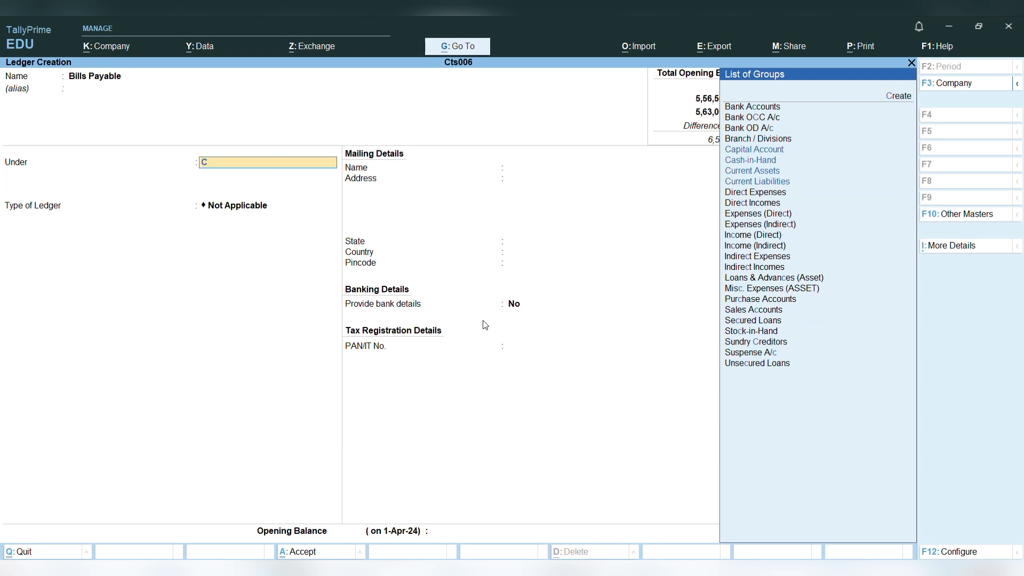
text(u)
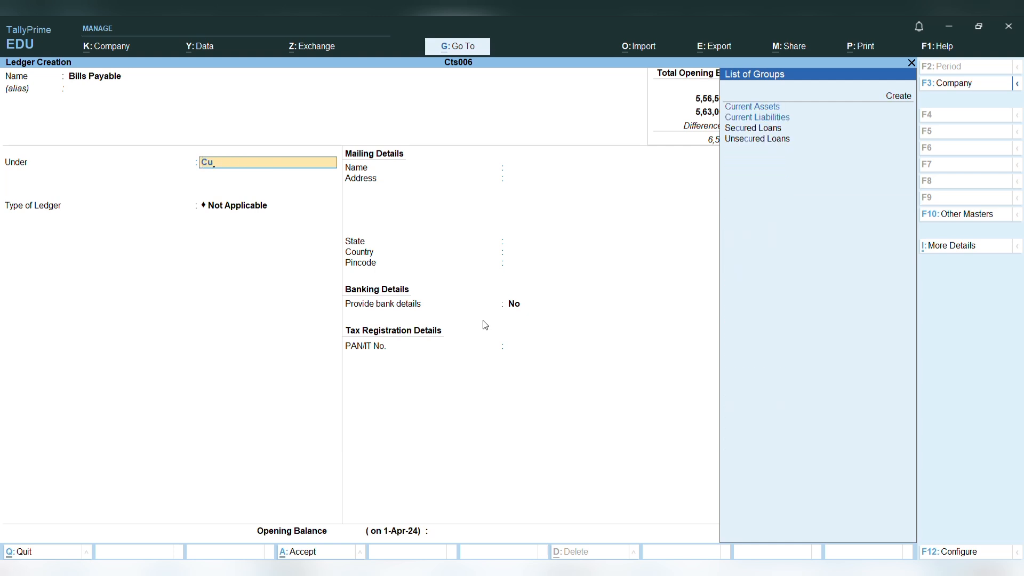
key(Down)
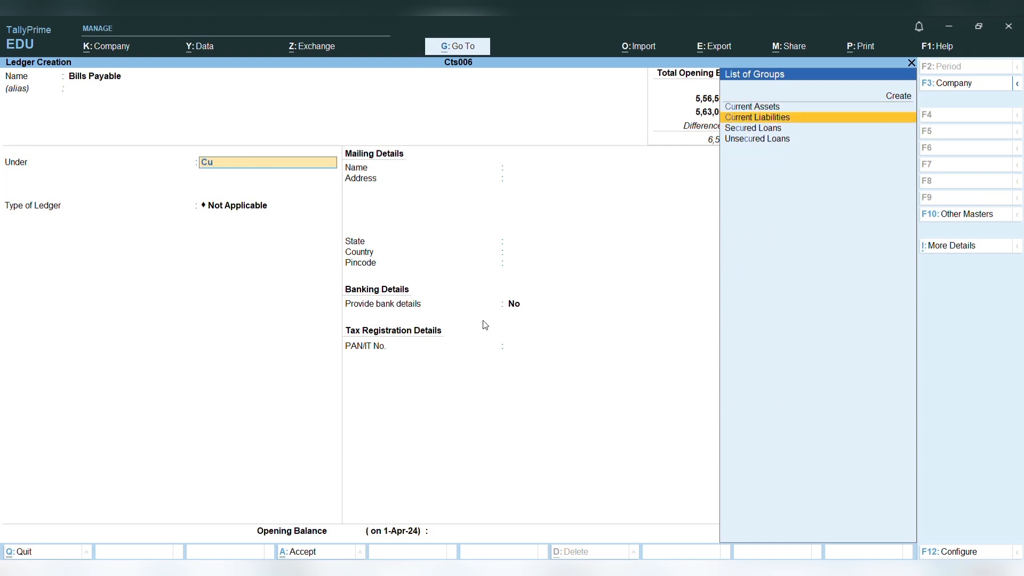
key(Return)
- Keep the default mailing, banking and tax details for Bills Payable, and save it with an opening balance of 3,500 Cr
key(Return)
key(Return)
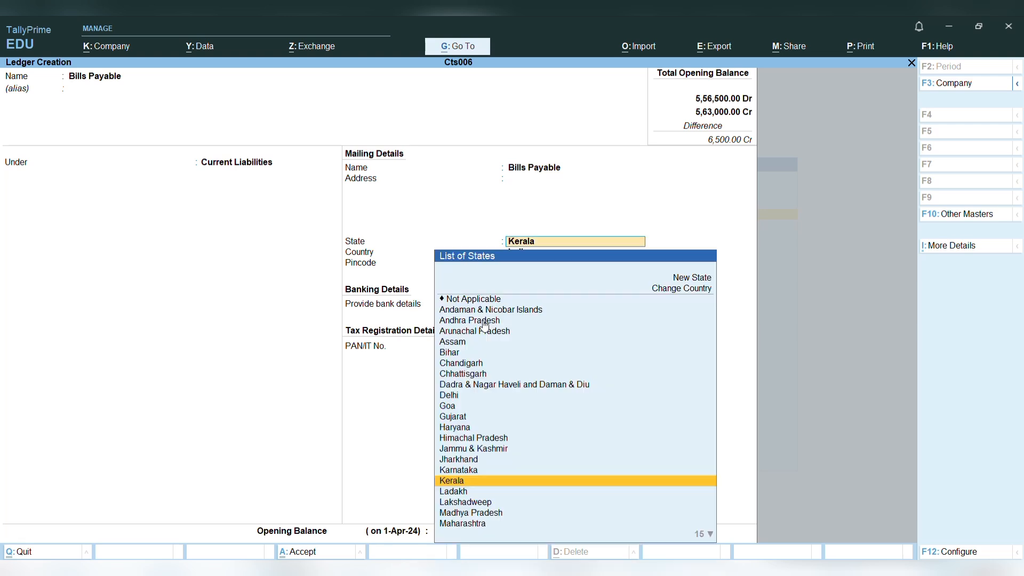
key(Return)
key(Return)
key(Return)
key(Return)
key(Return)
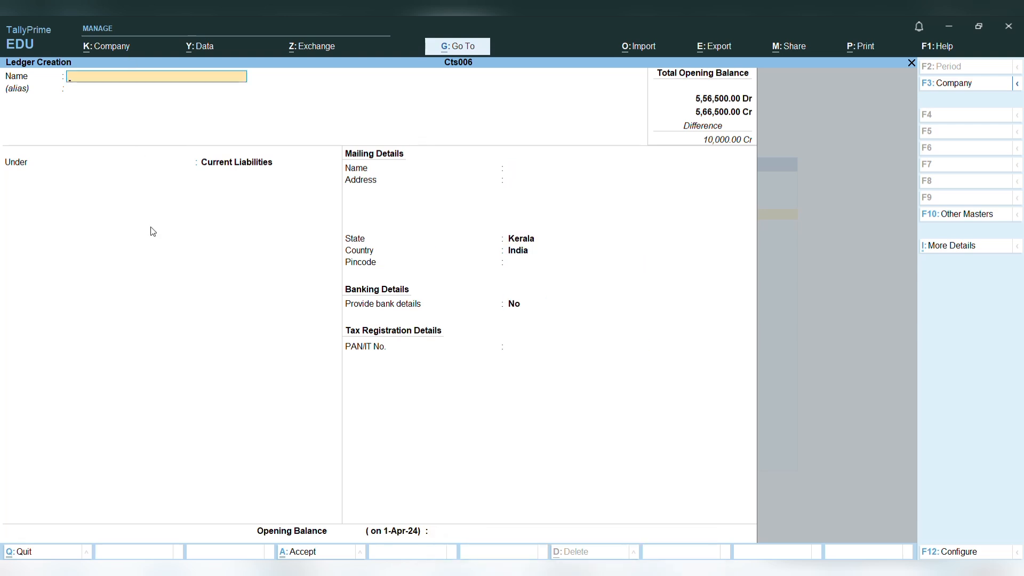
- Start a new ledger named Bills Recievable with no alias and place it under Current Assets
text(Bills Recievable)
key(Return)
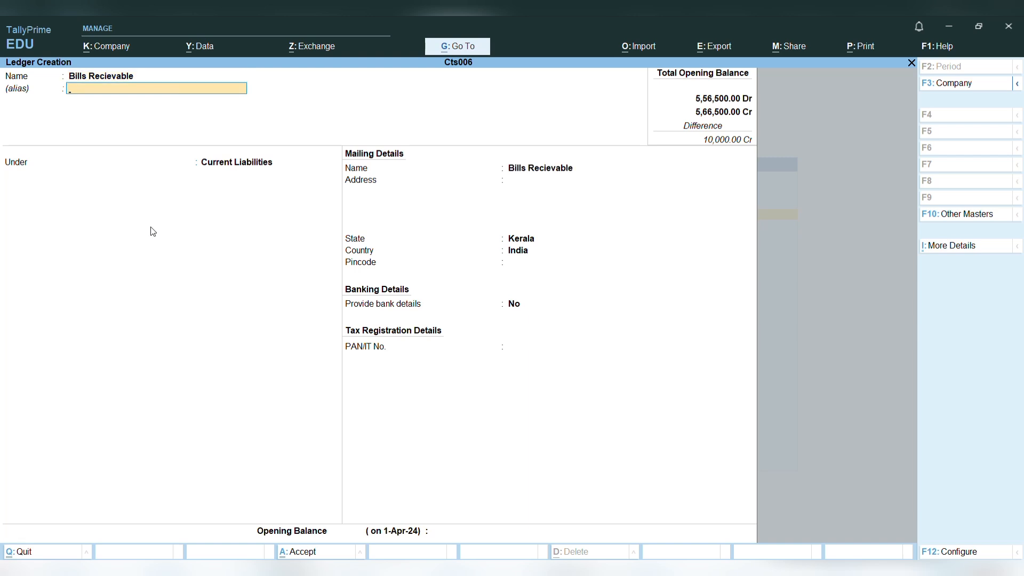
key(Return)
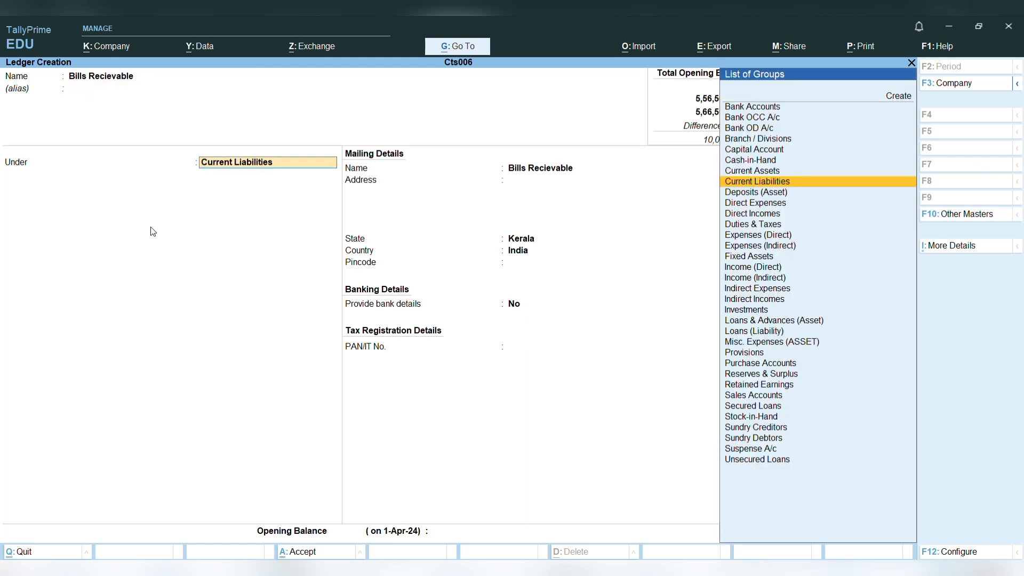
text(Cu)
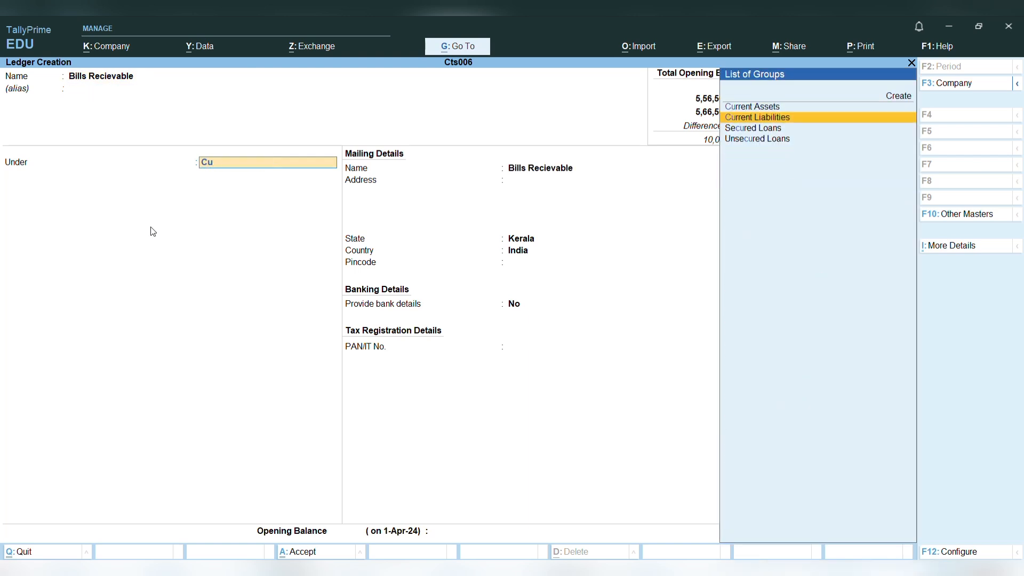
key(Up)
key(Return)
- Keep the default mailing, banking and tax details for Bills Recievable, and save it with an opening balance of 10,000 Dr
key(Return)
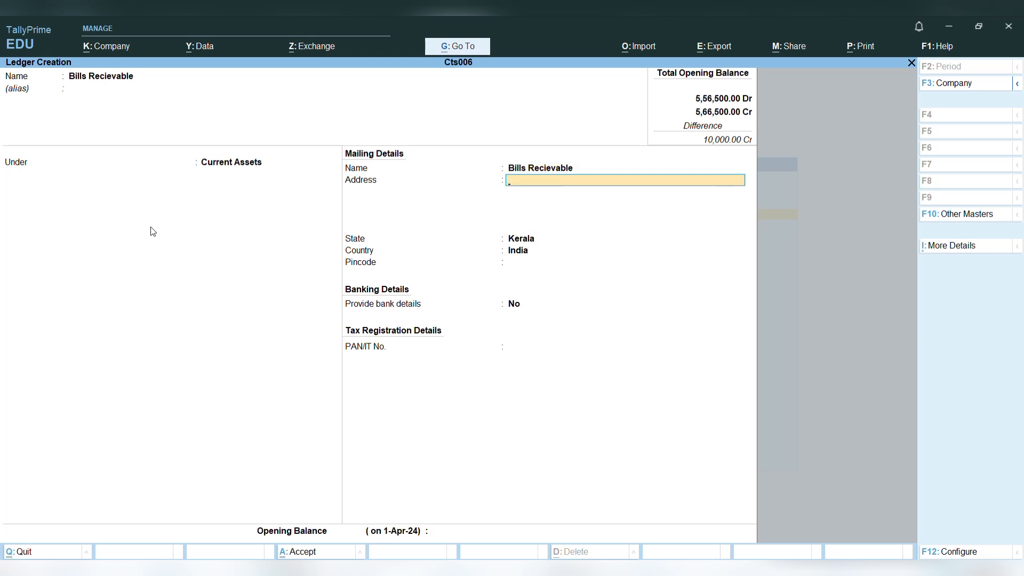
key(Return)
key(Return)
key(Return)
key(Return)
key(Return)
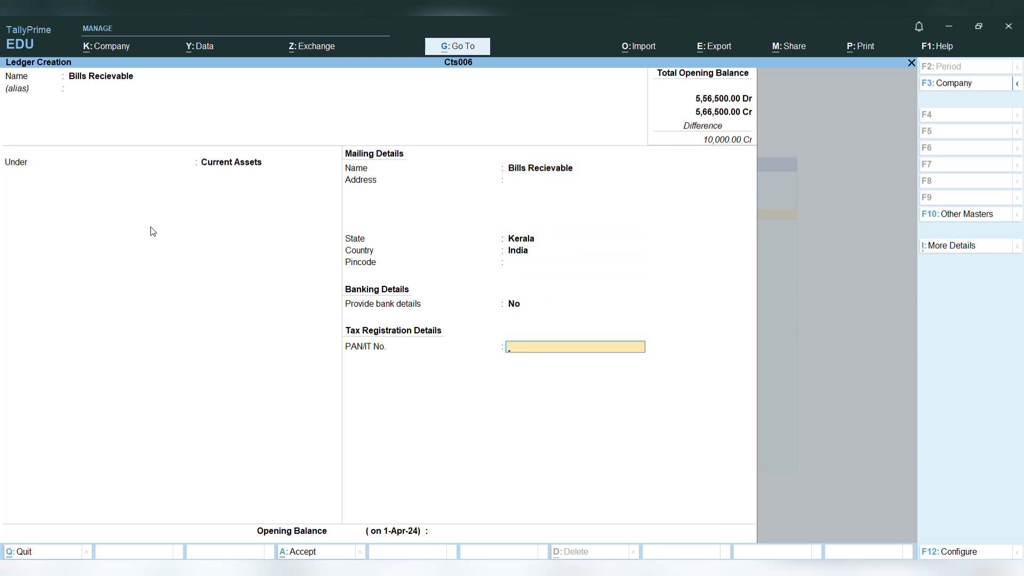
text(10,00)
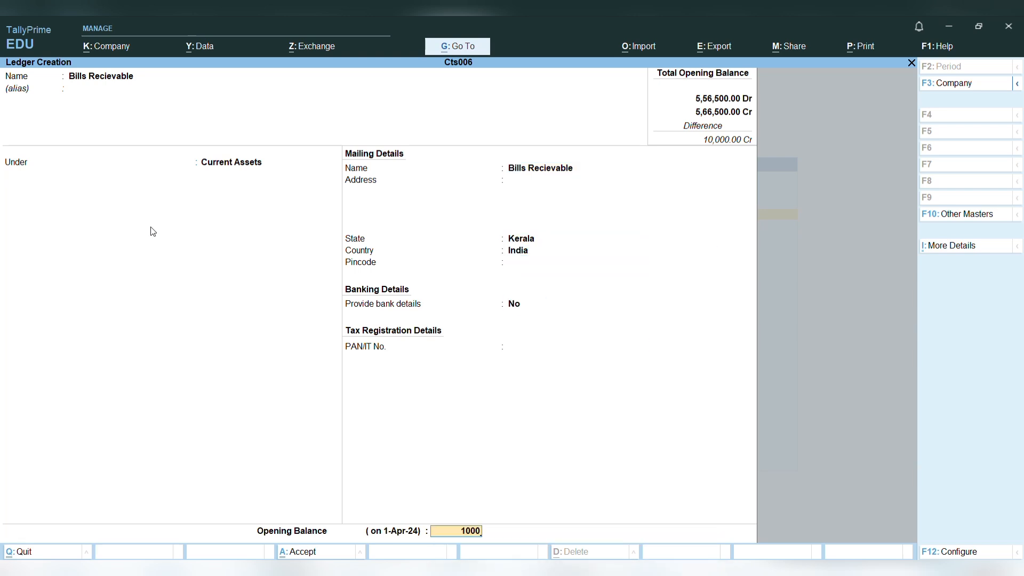
text(0)
key(Return)
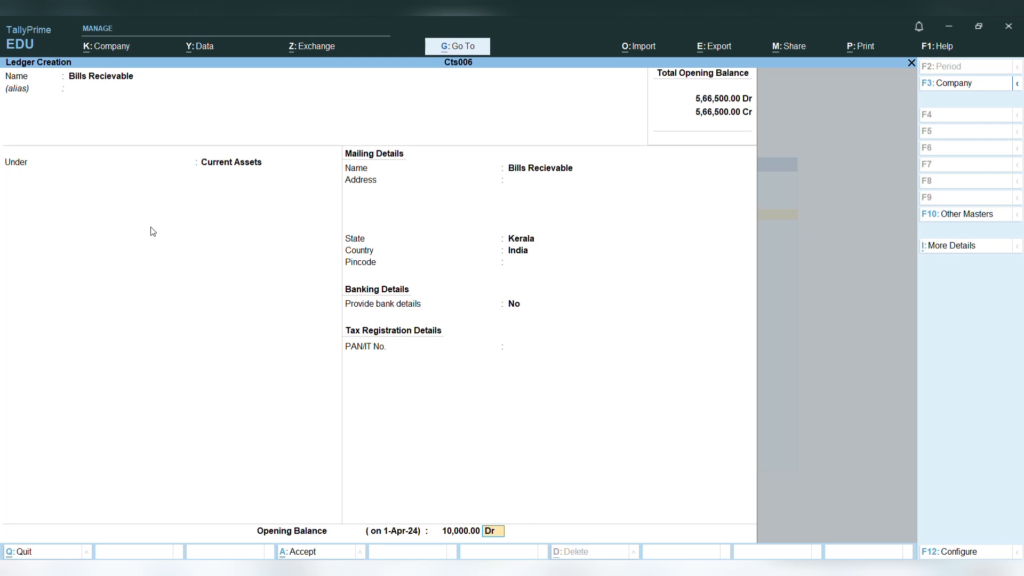
key(Return)
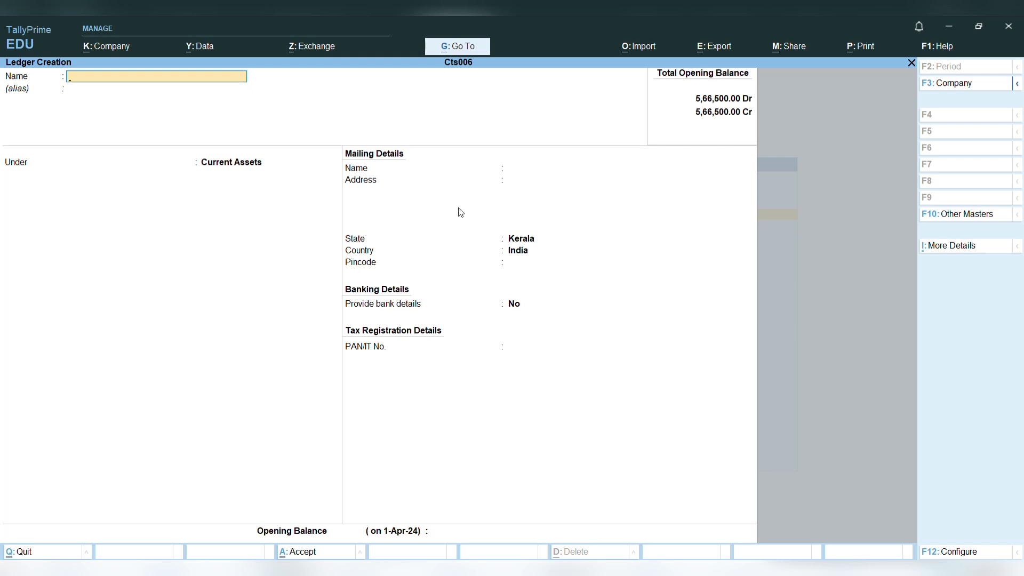
- Leave ledger creation to examine the company's Balance Sheet in detailed form, and return to the Gateway of Tally
click(447, 40)
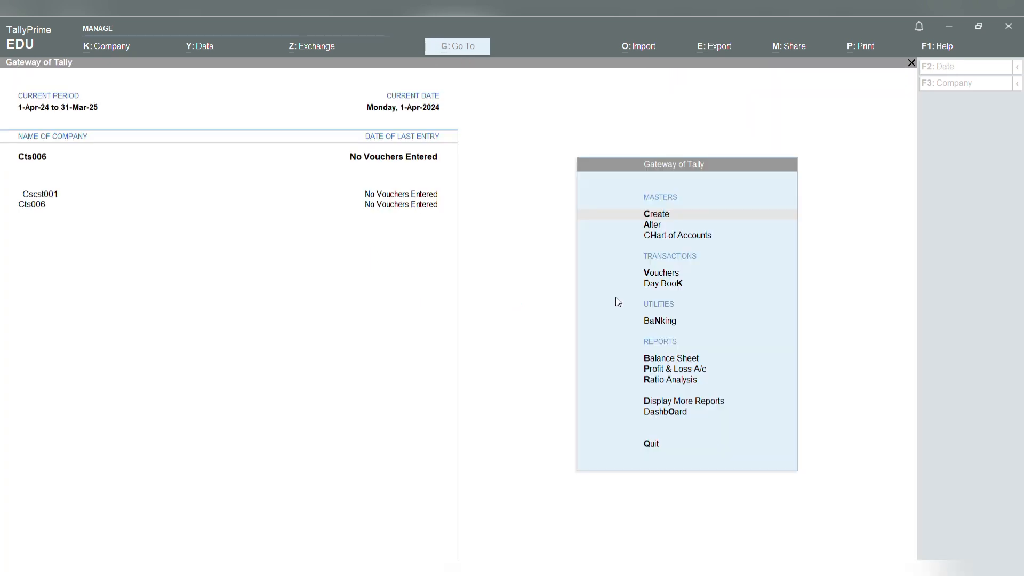
click(447, 348)
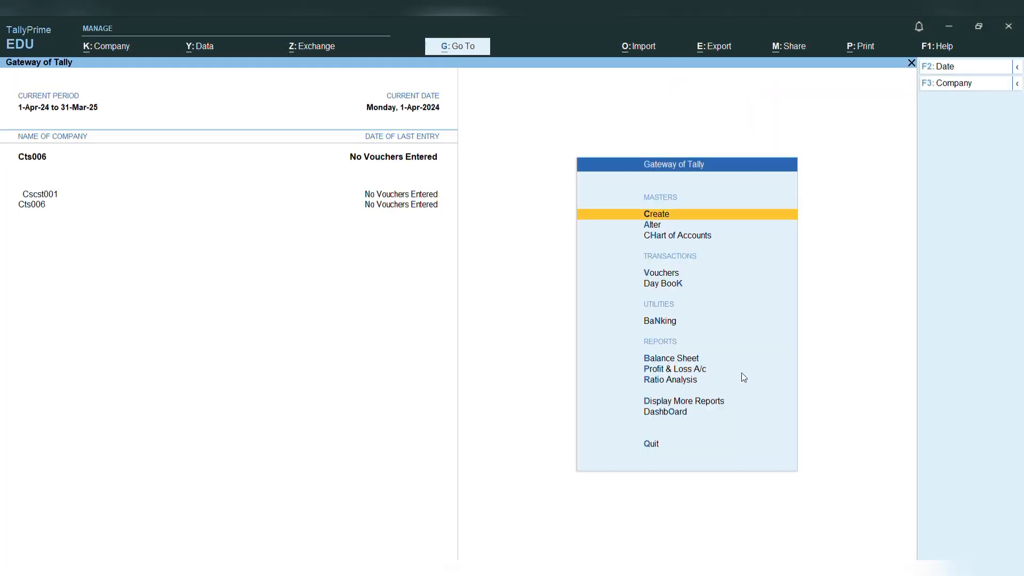
click(666, 361)
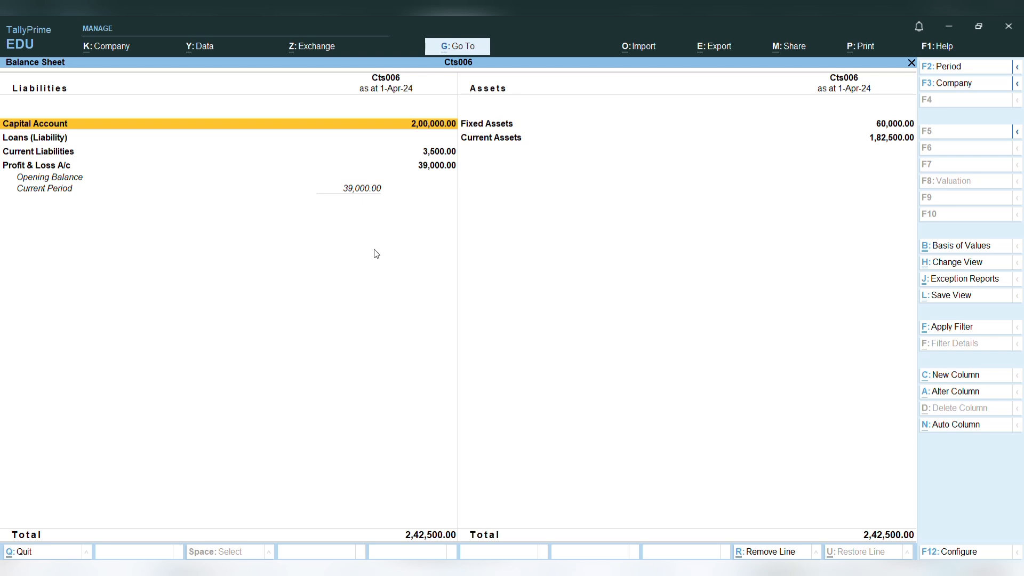
key(alt+F1)
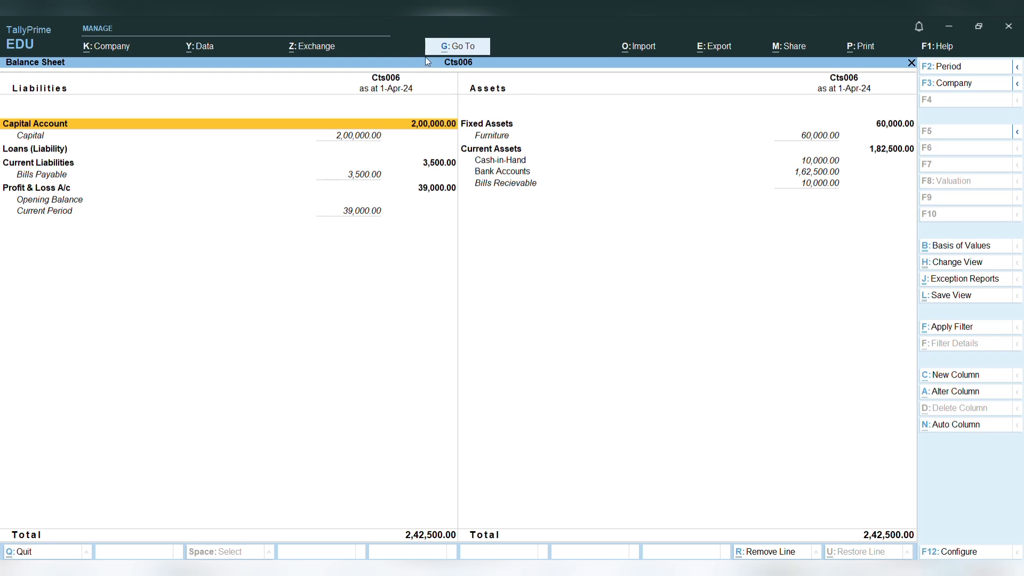
key(Escape)
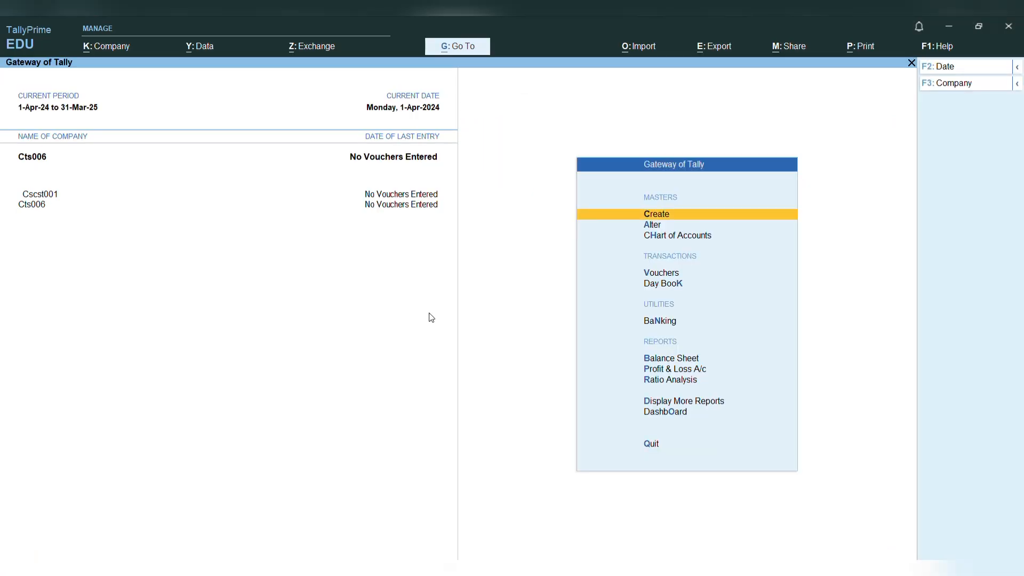